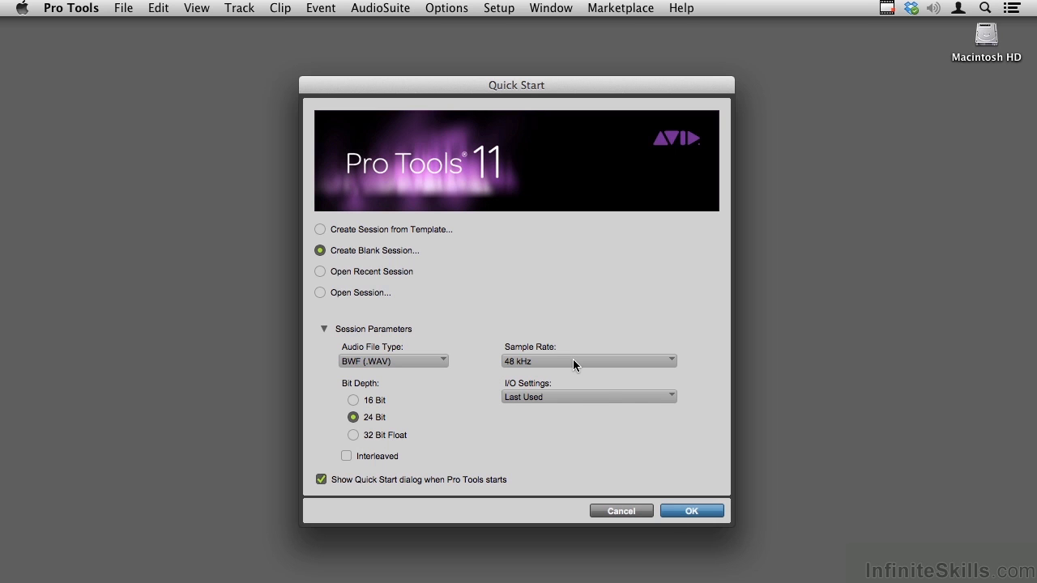
Step: Accept the blank session settings and save it as 'working with video' in Infinite Skills Pro Tools 11
click(693, 512)
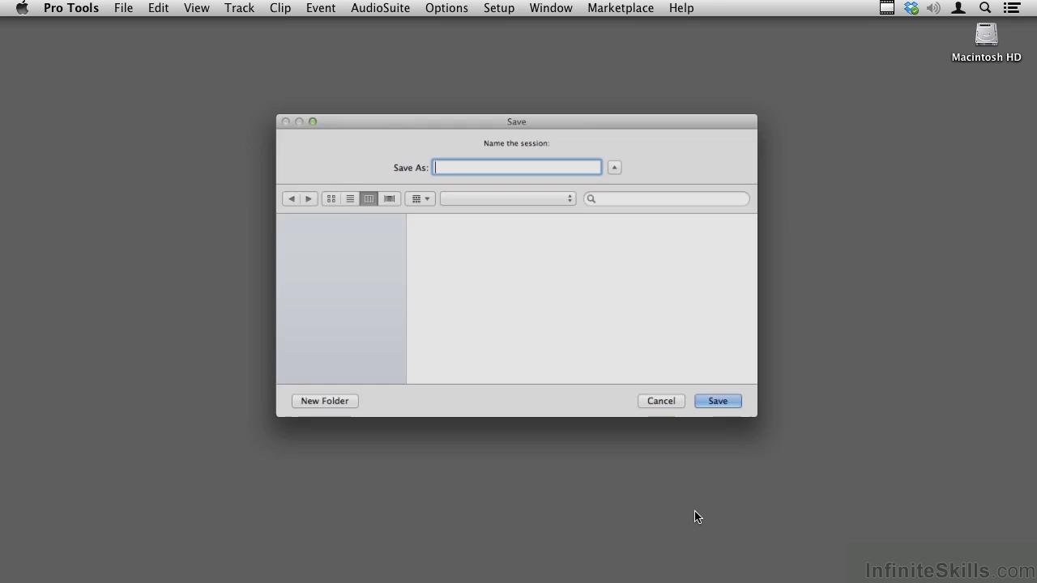
text(working with video)
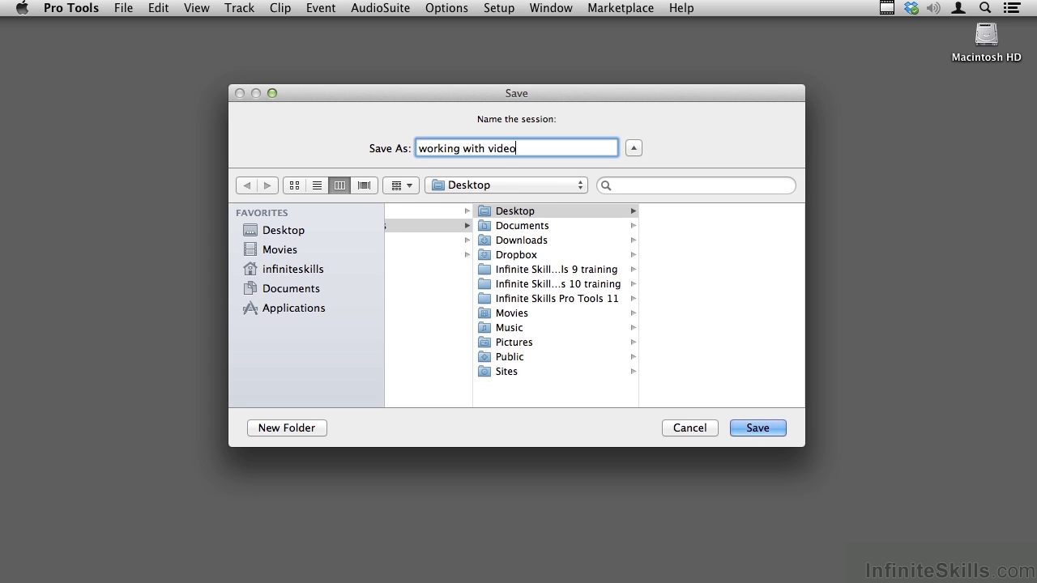
click(288, 269)
click(490, 298)
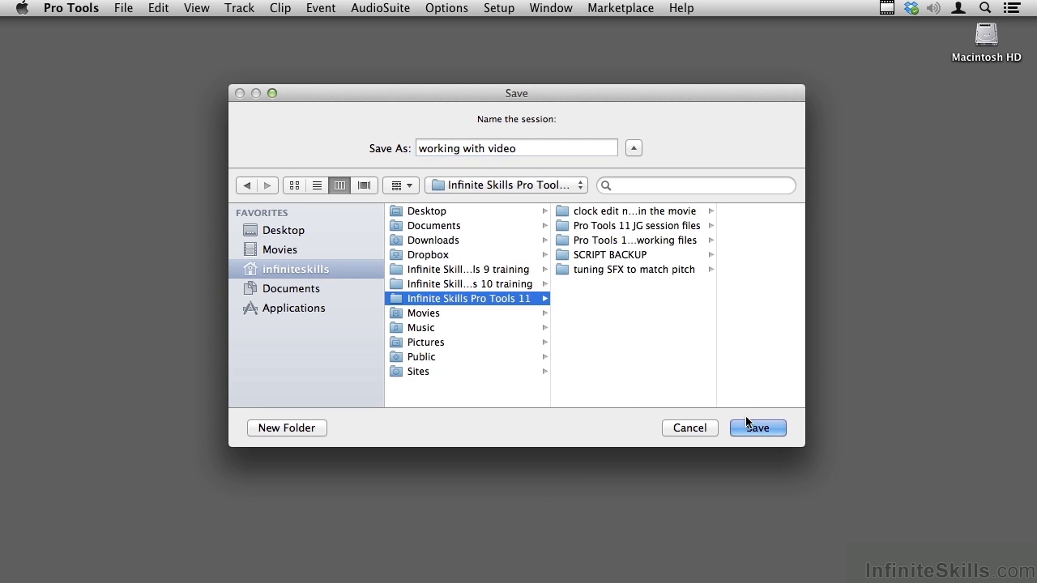
click(753, 427)
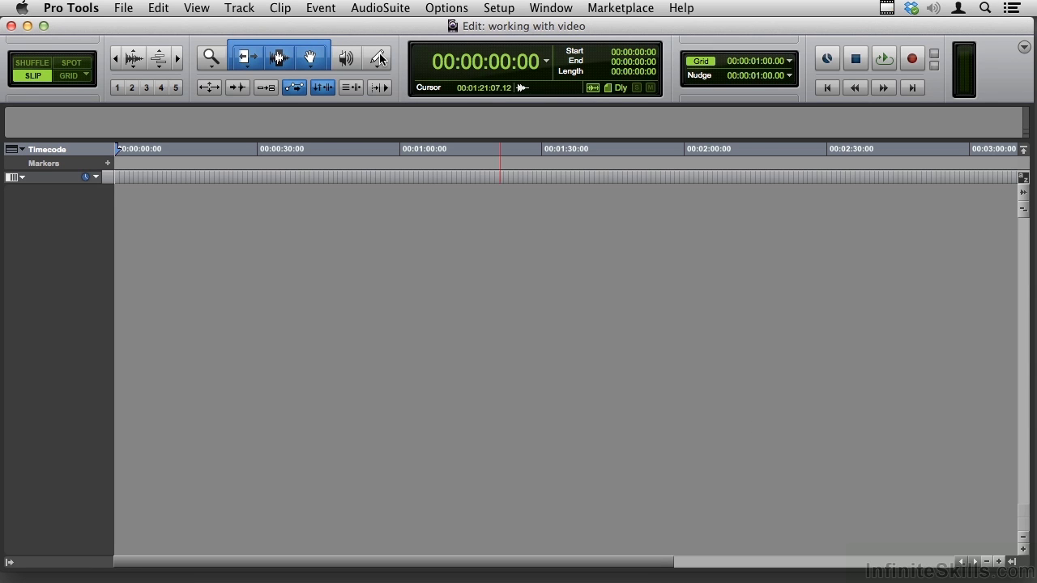
click(122, 10)
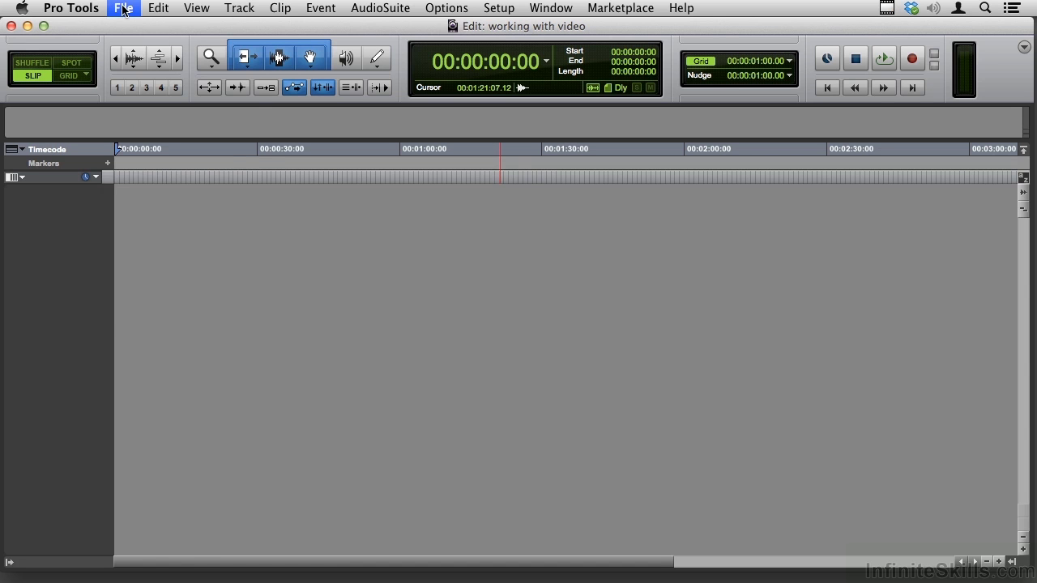
mouse_move(172, 232)
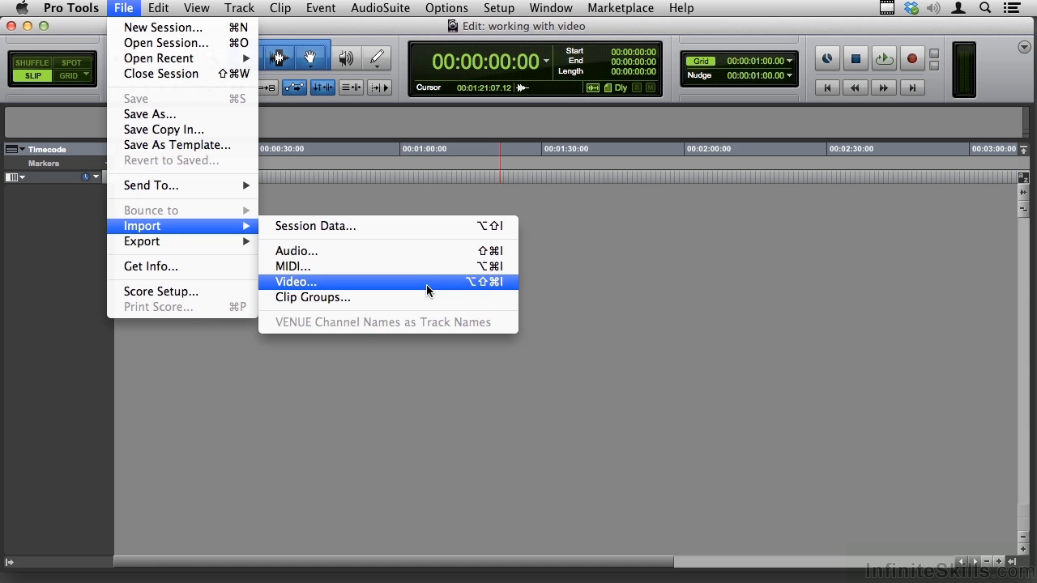
click(413, 255)
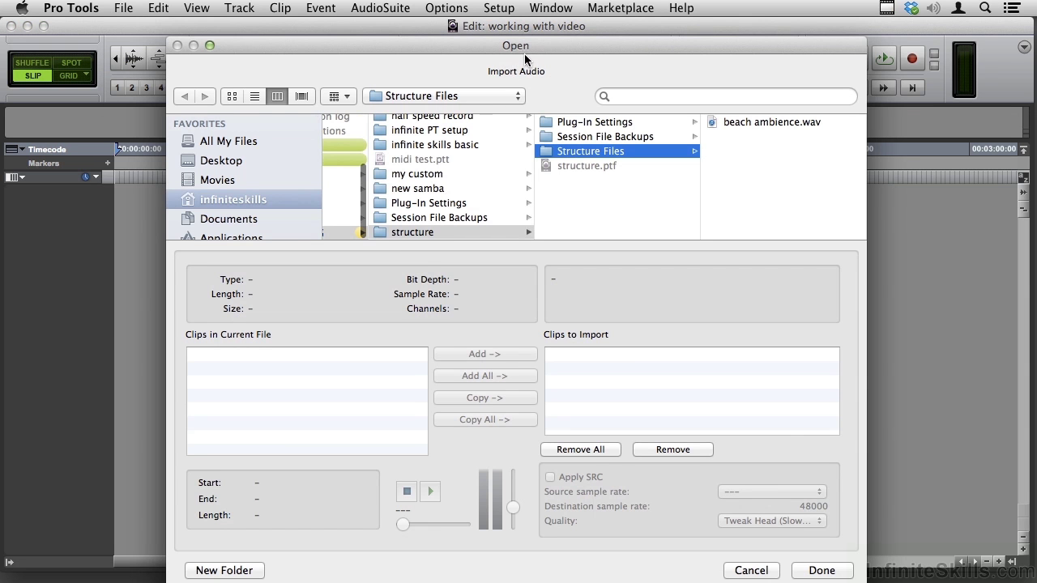
drag(525, 50, 512, 31)
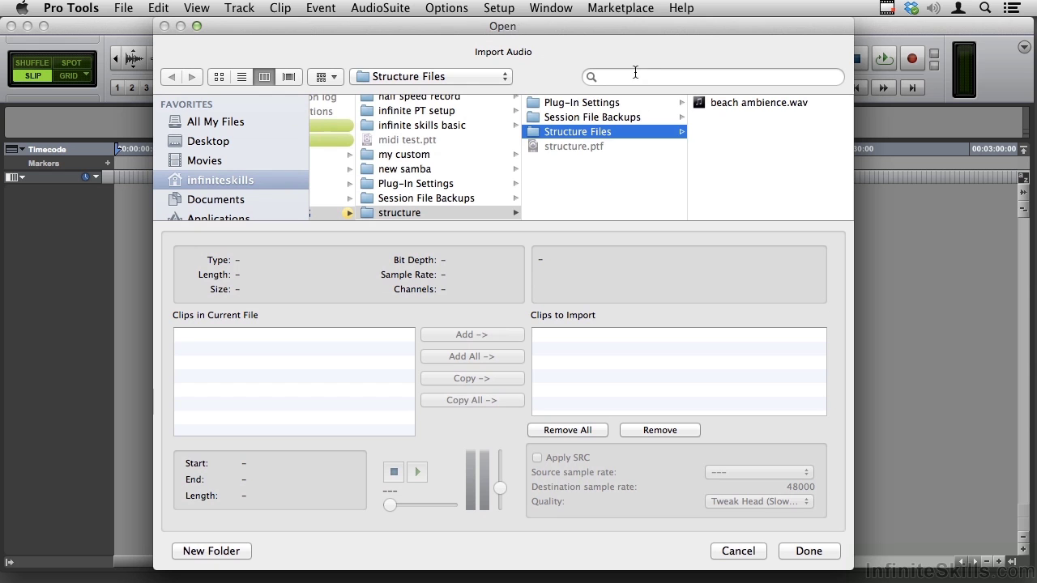
click(698, 102)
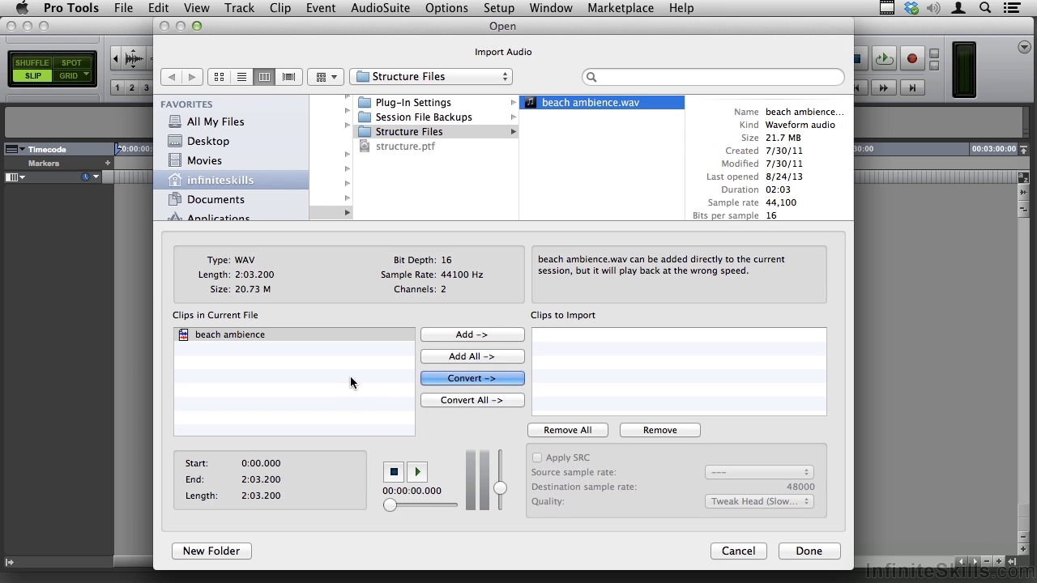
click(731, 550)
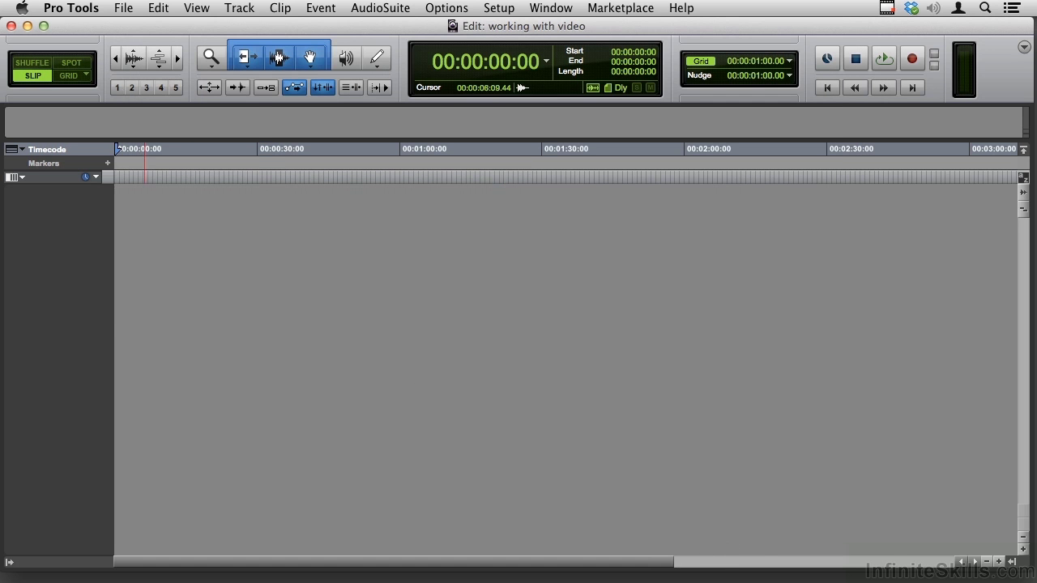
Step: Import Video, choosing MOGRX Movie for PT11.mov from the working files folder
click(121, 7)
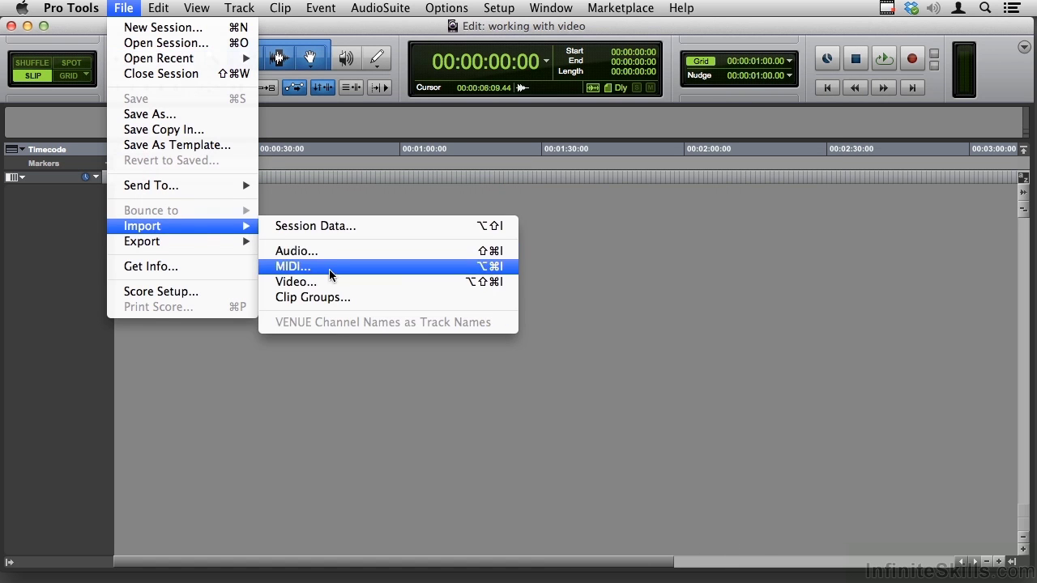
click(332, 281)
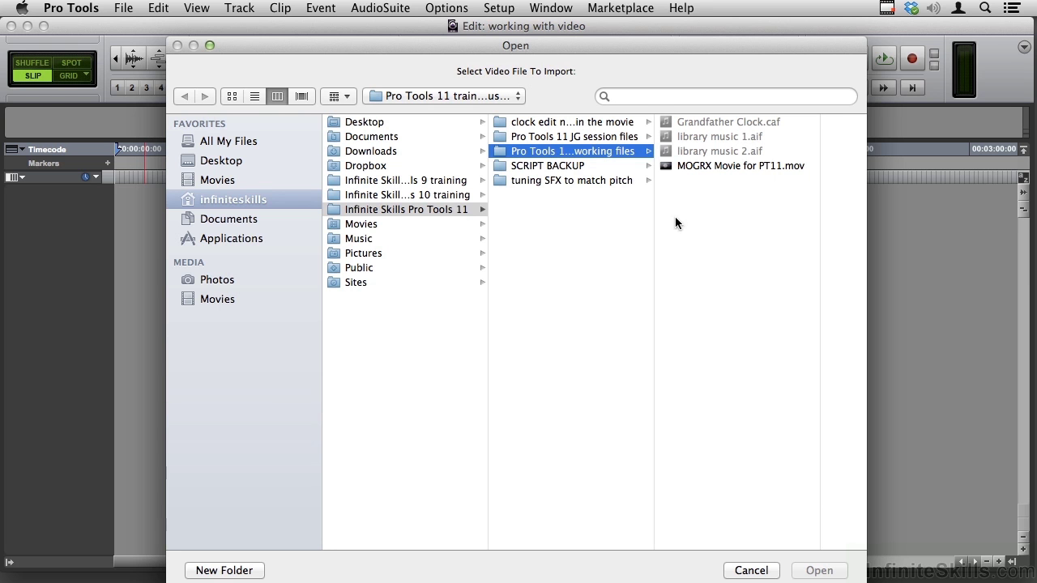
click(737, 165)
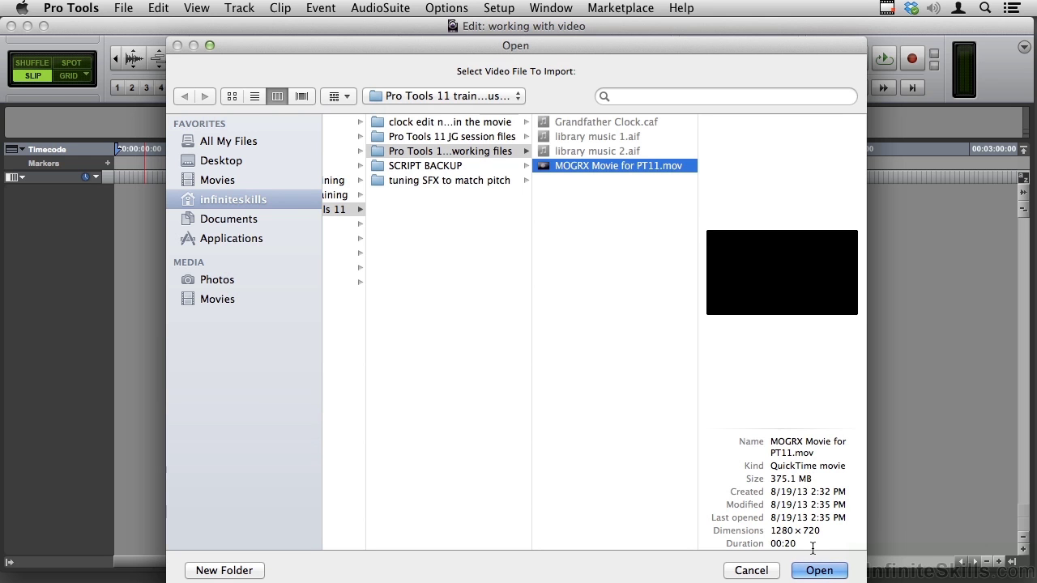
mouse_move(781, 275)
click(818, 570)
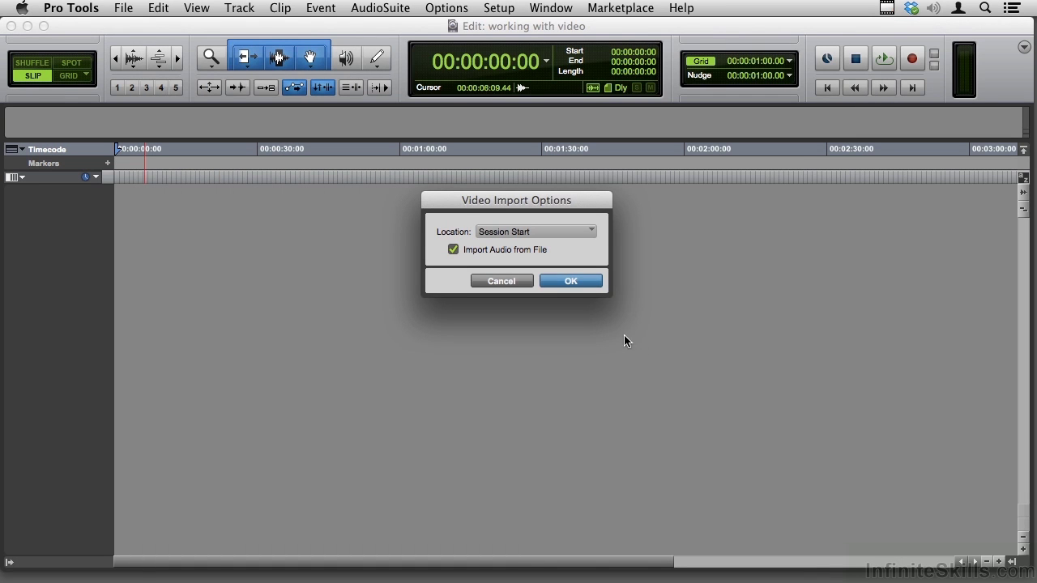
Step: Place the movie at Session Start with Import Audio from File ticked, and confirm
click(553, 231)
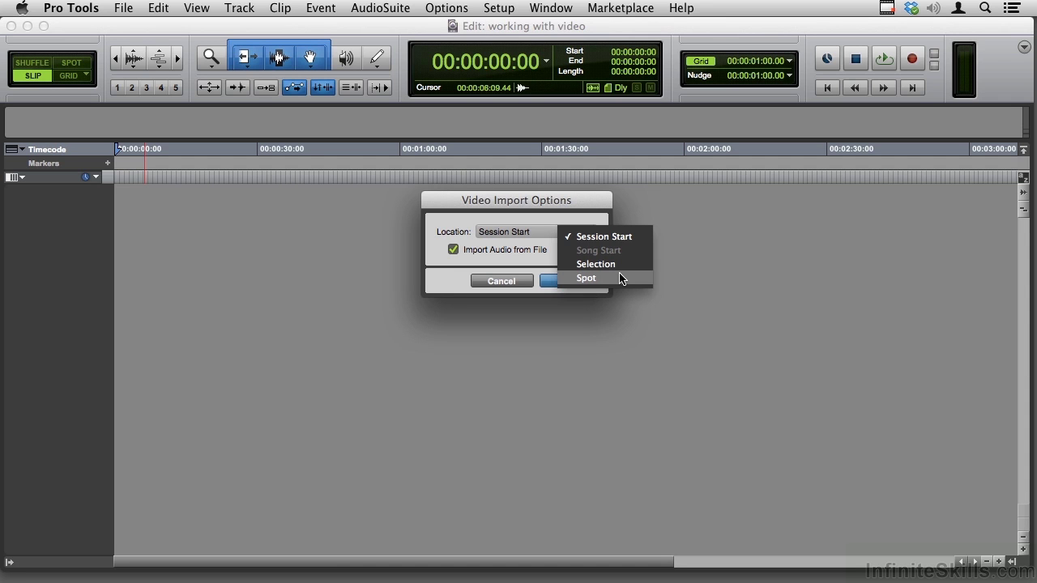
click(479, 256)
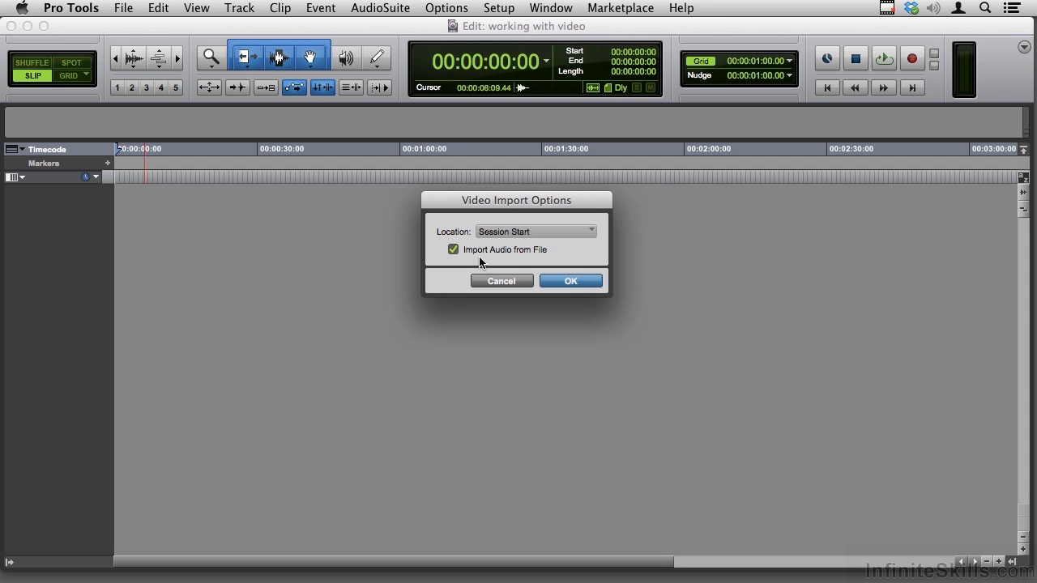
click(572, 281)
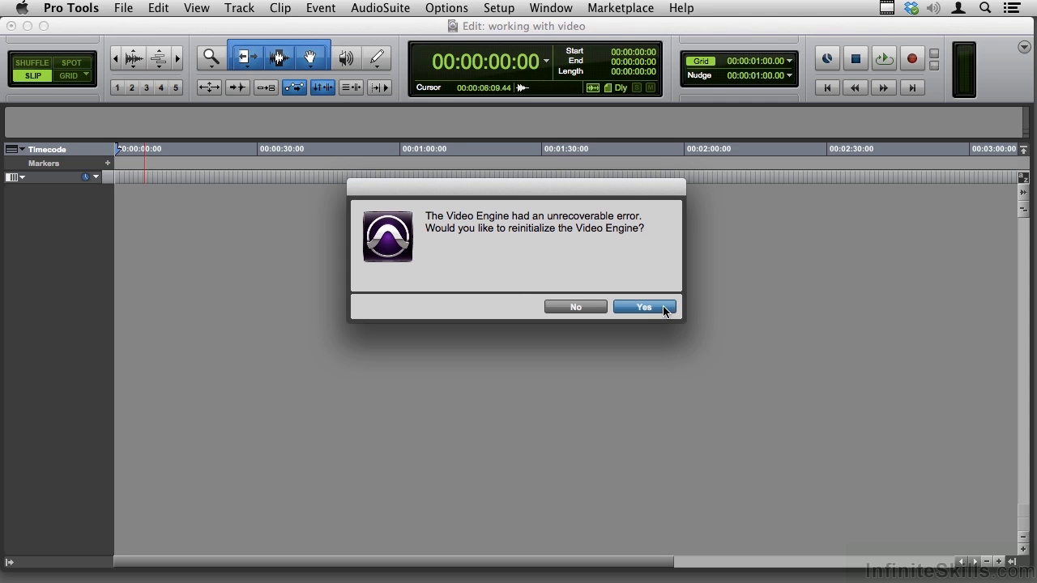
Step: Reinitialize the Video Engine and drag the video window to the right
click(631, 309)
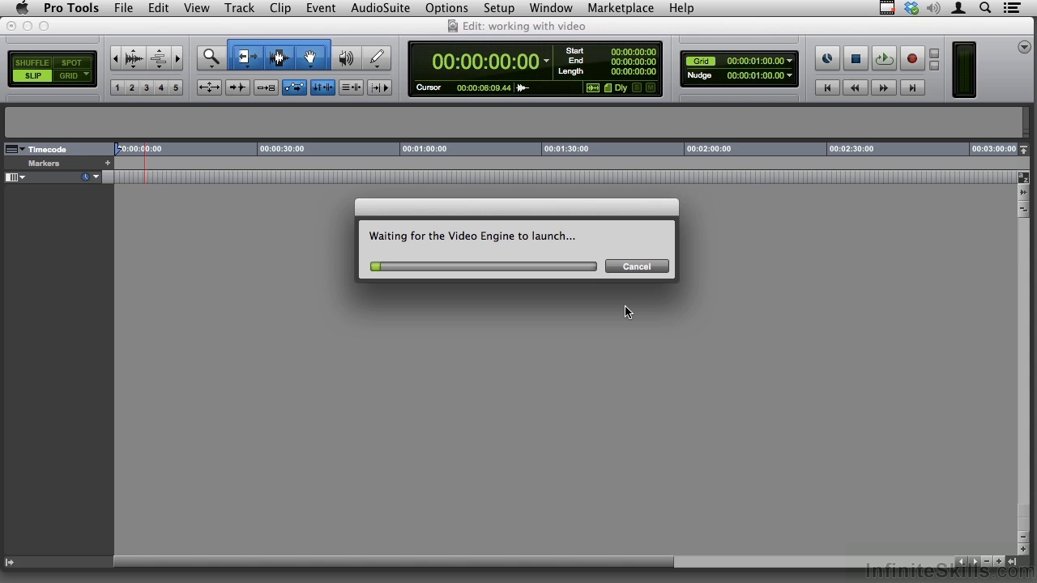
drag(365, 67, 759, 219)
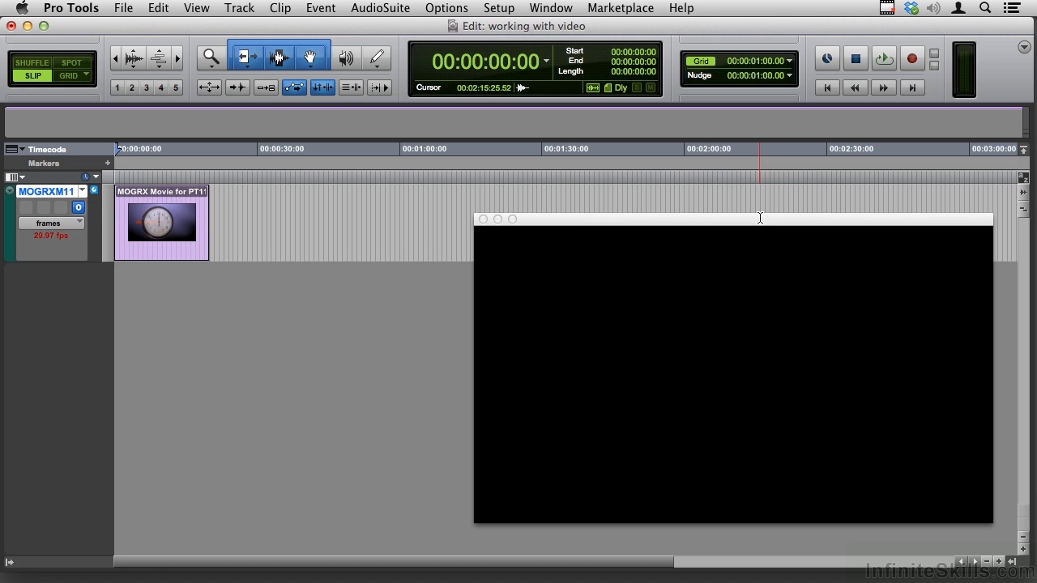
click(496, 7)
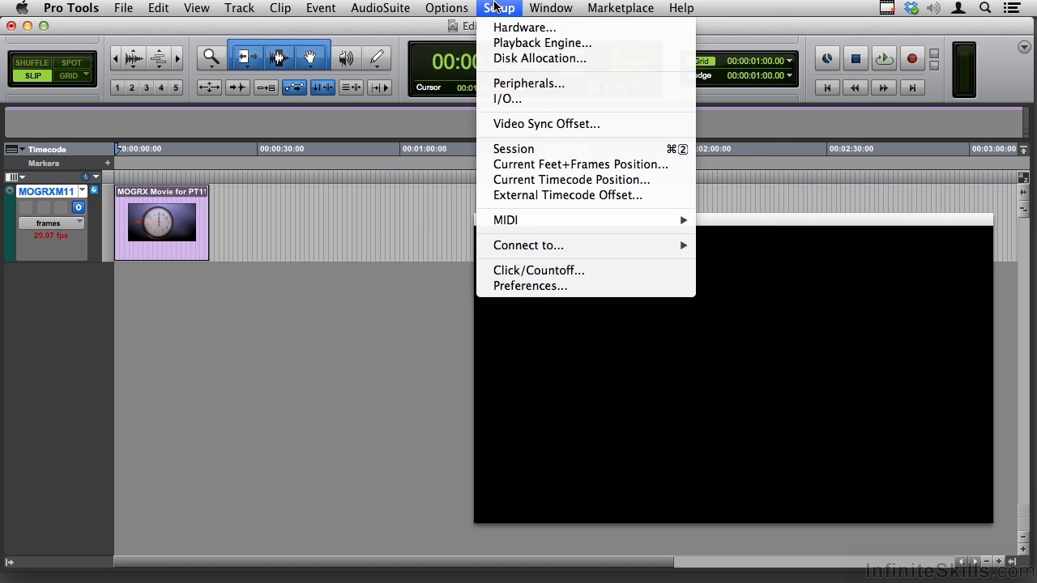
click(521, 45)
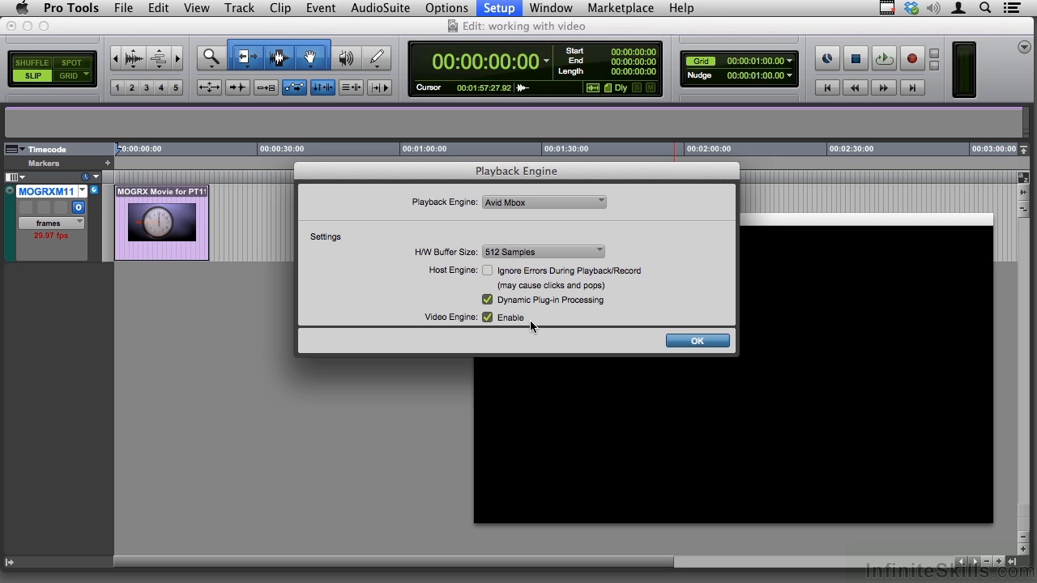
click(685, 341)
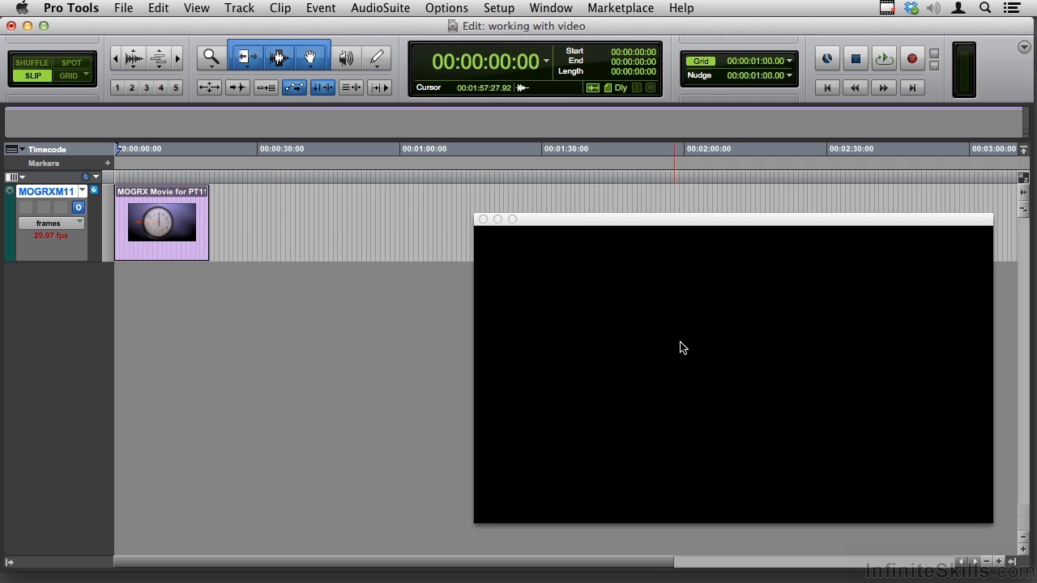
Step: Resize the video window to Half, then Quarter Size, and drag it down-right
right_click(683, 347)
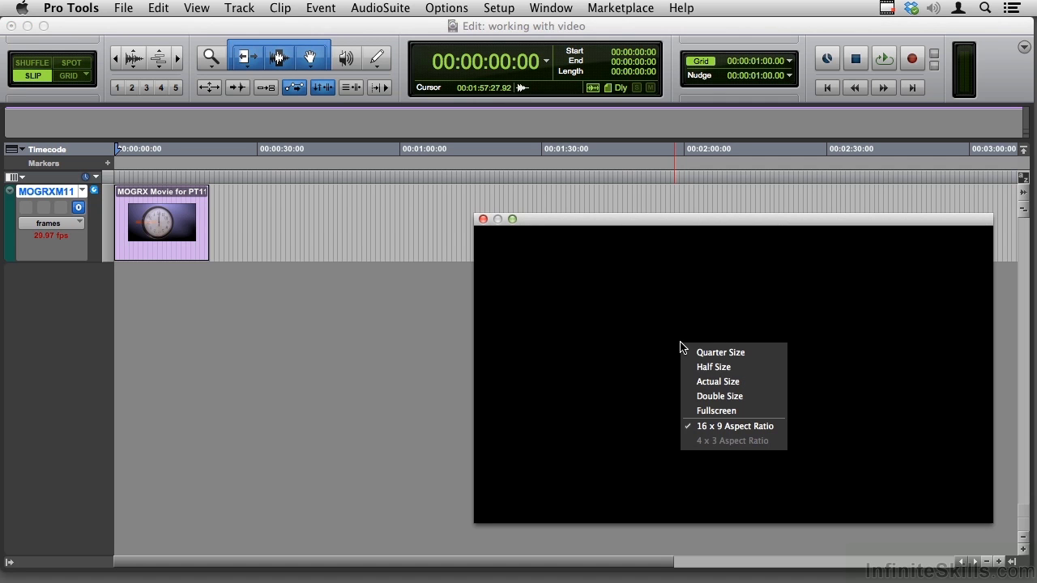
click(715, 368)
right_click(714, 371)
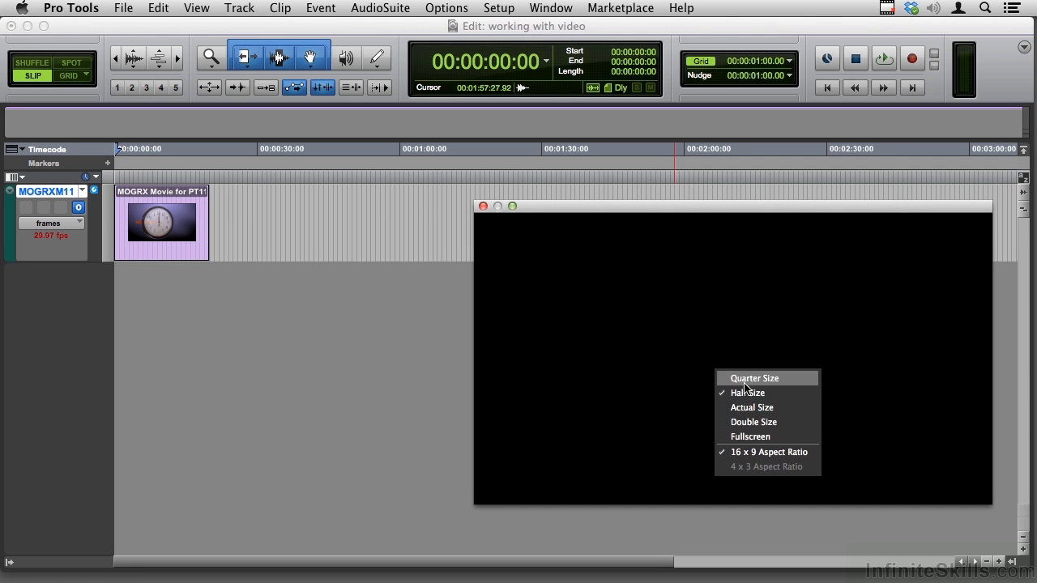
click(743, 379)
drag(613, 200, 773, 289)
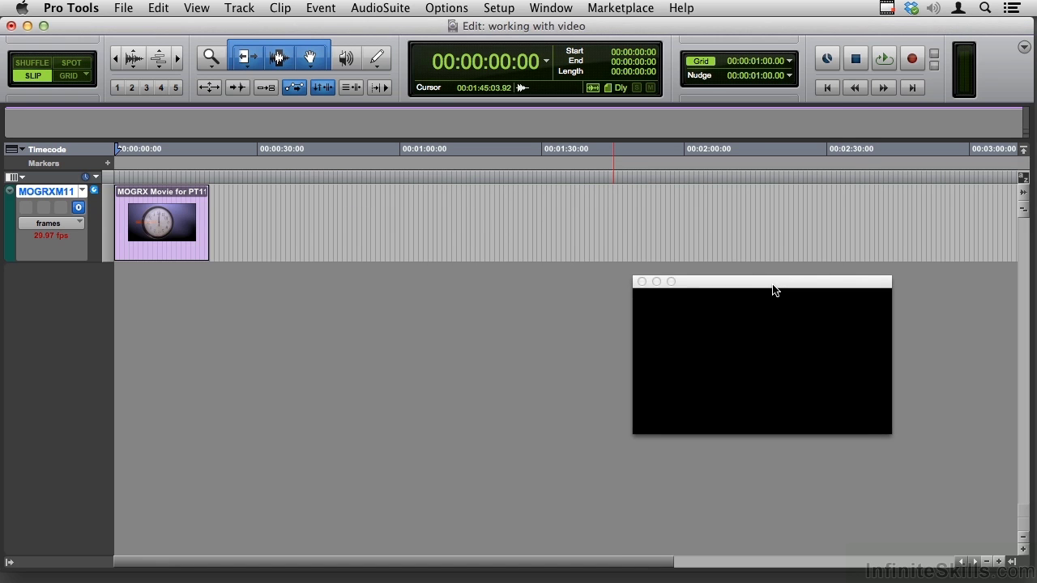
key(super+equal)
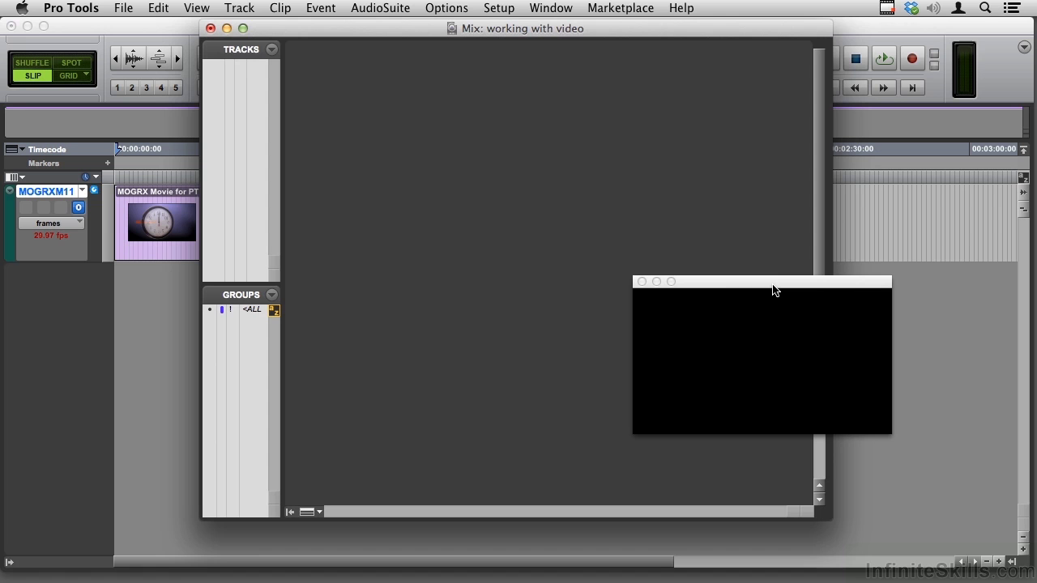
key(super+equal)
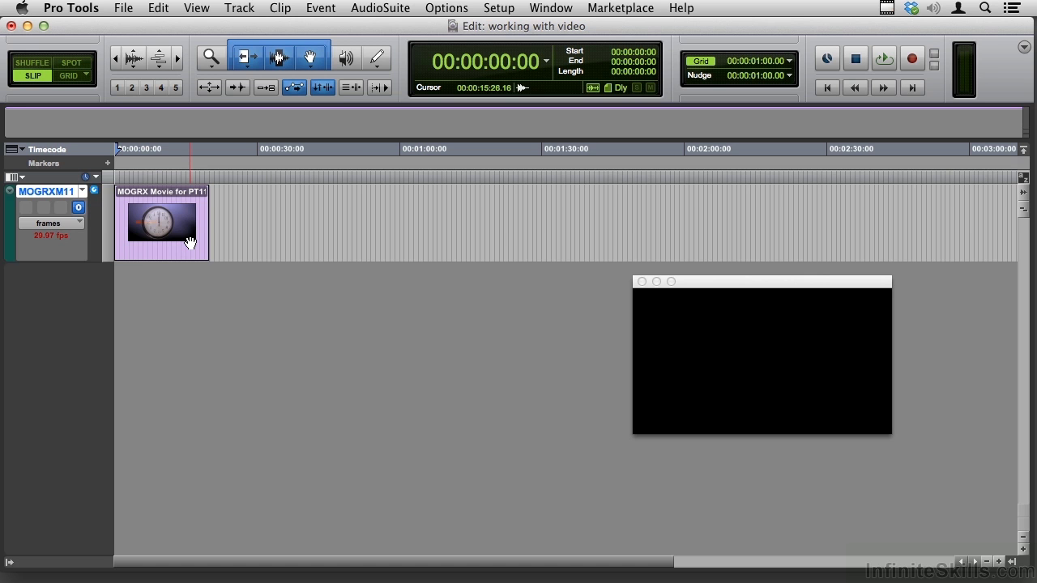
Step: Zoom the timeline until the clip shows frame thumbnails, then play a few seconds and stop
key(super+bracketright)
key(super+bracketright)
key(super+bracketright)
key(super+bracketright)
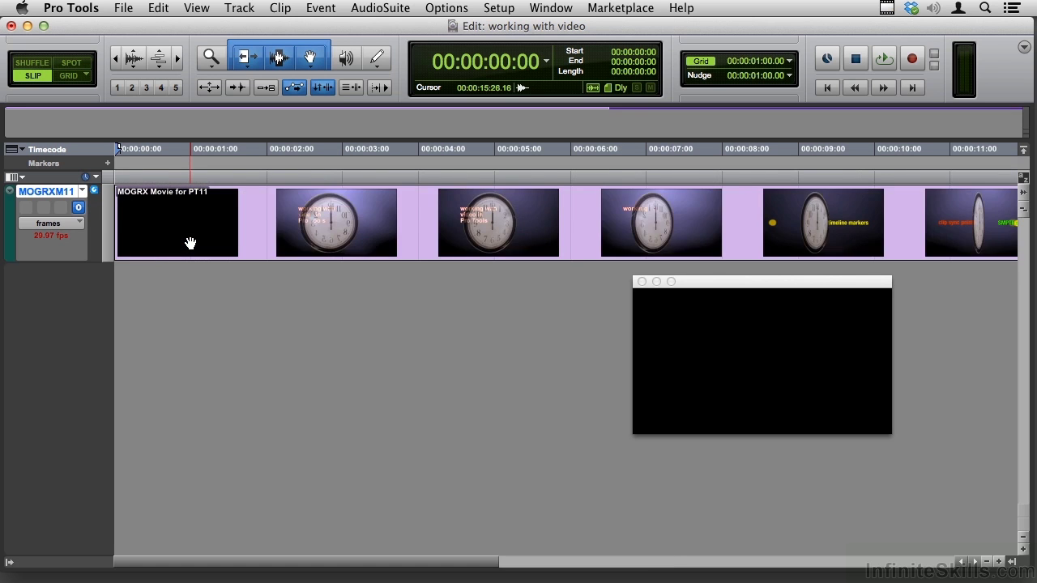
key(super+bracketleft)
key(super+bracketleft)
key(super+bracketleft)
key(super+bracketright)
key(super+bracketright)
key(super+bracketright)
key(super+bracketright)
key(super+bracketright)
key(super+bracketleft)
key(super+bracketleft)
key(space)
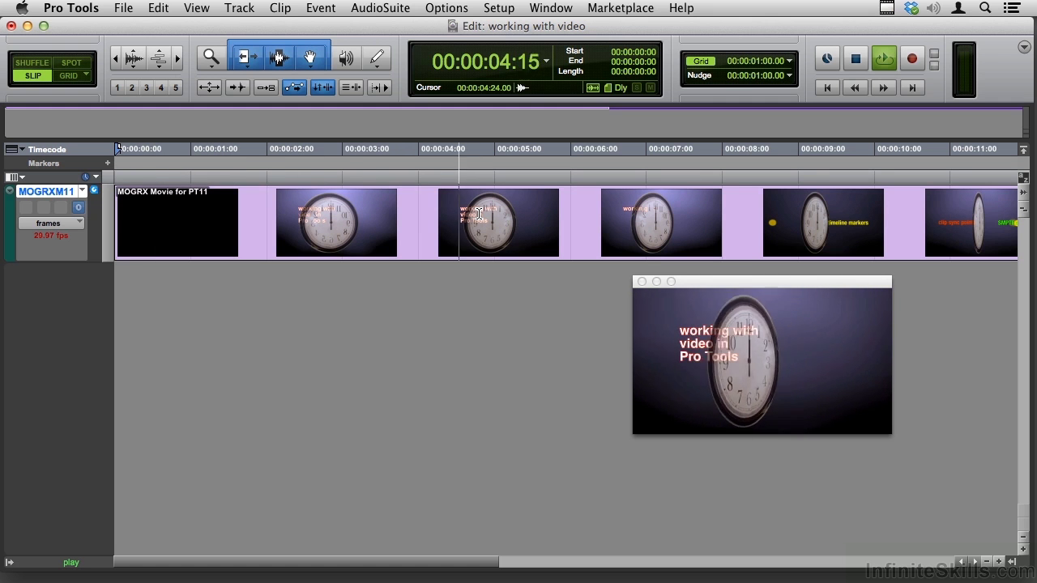
key(space)
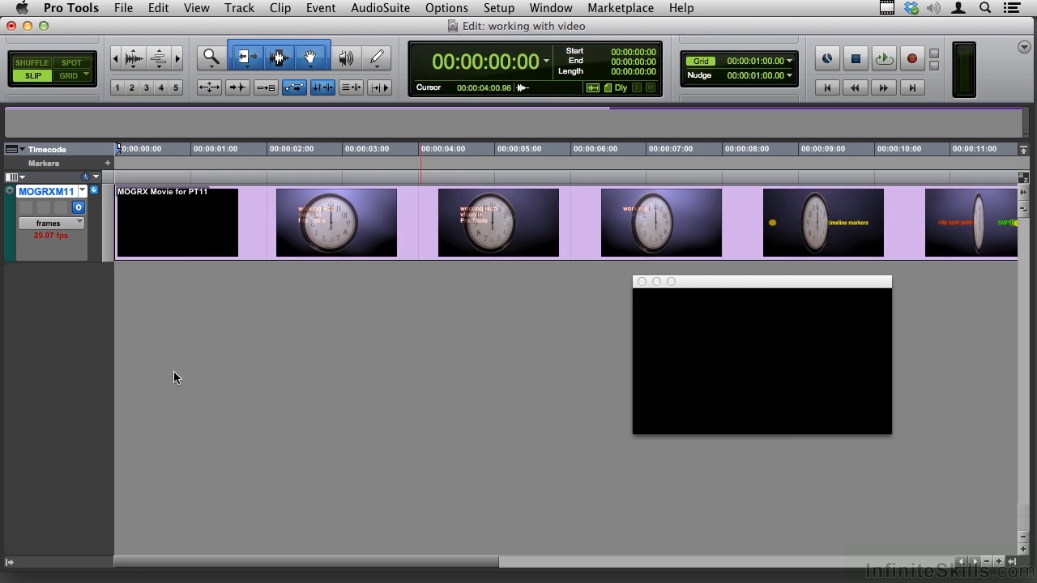
Step: Open the Tracks list, hide the selected MOGRX video track, then show it again
click(10, 562)
click(77, 116)
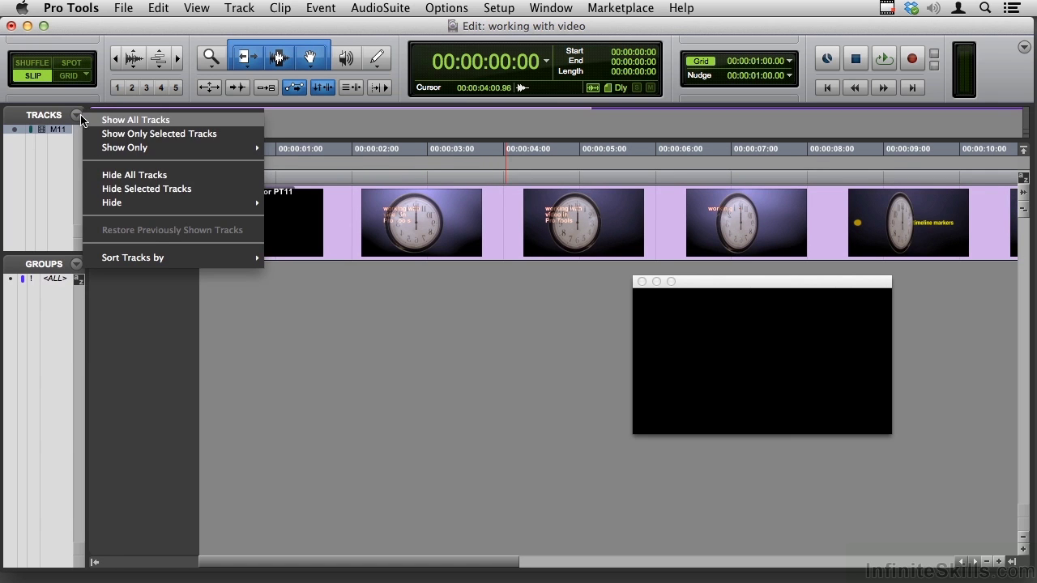
click(114, 188)
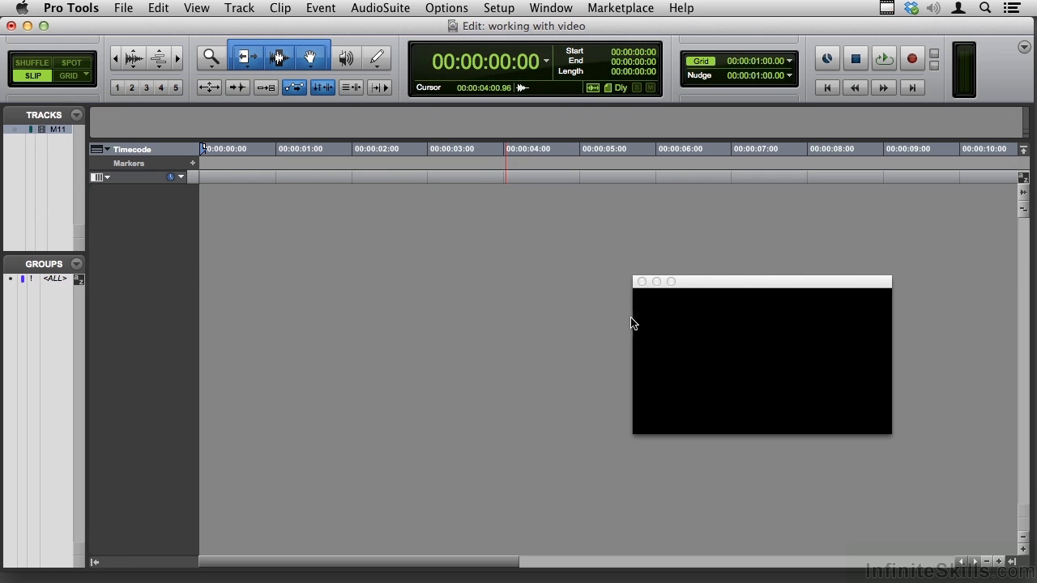
click(78, 115)
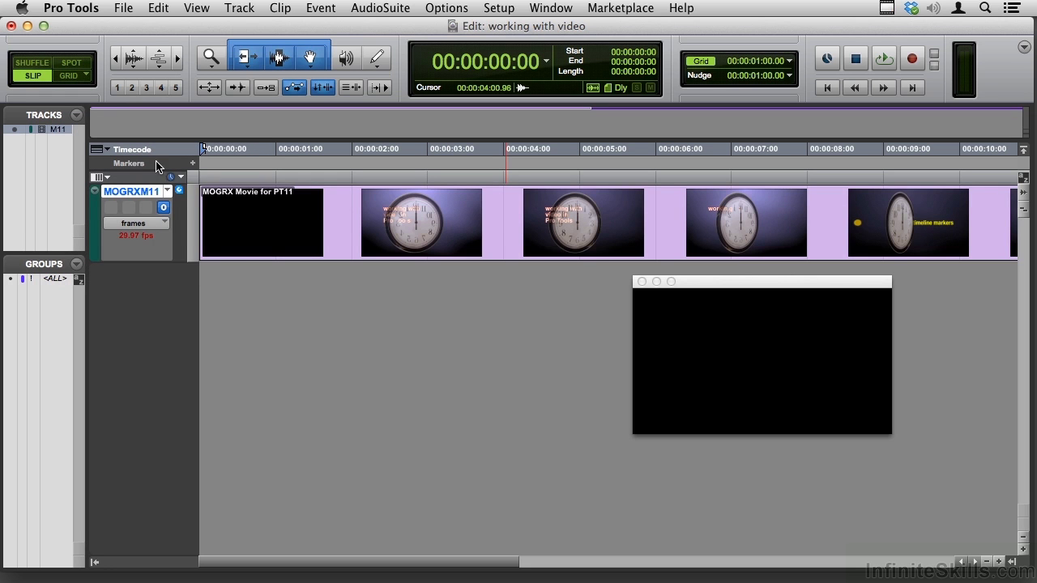
Step: Show the I/O column, keeping 720p/29.97 format and Best Performance video quality
click(109, 178)
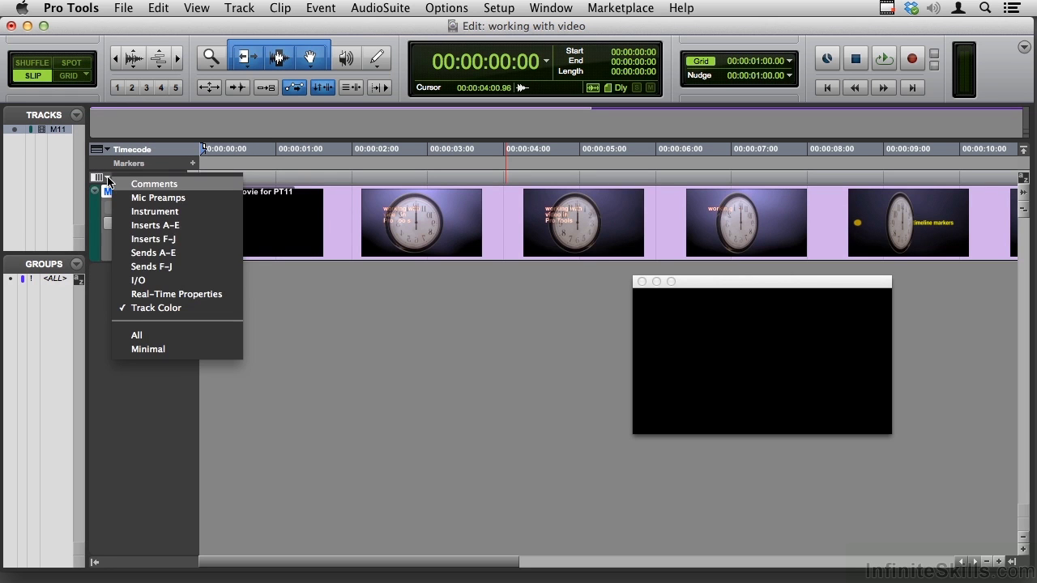
click(138, 281)
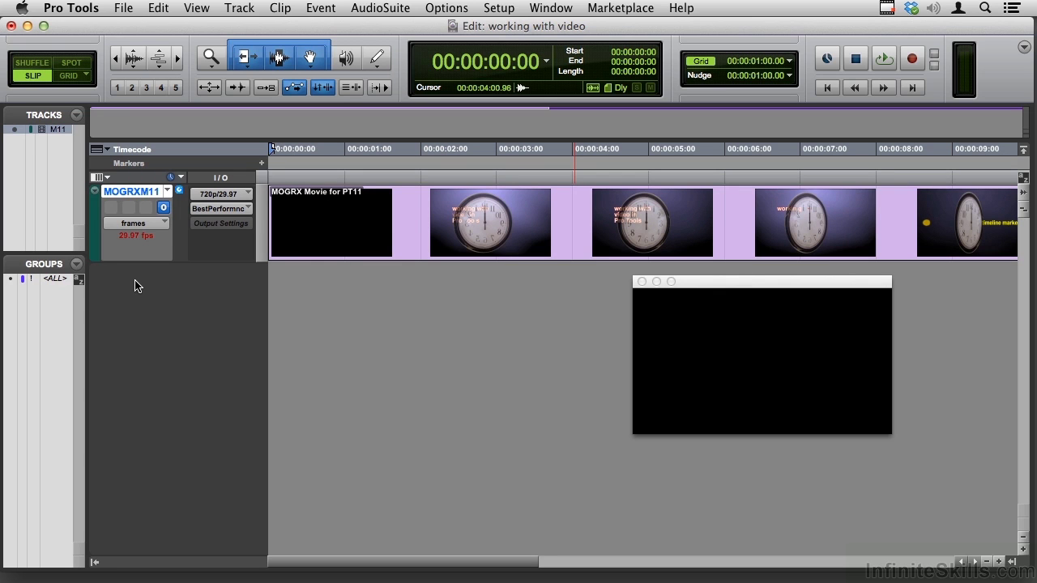
click(246, 195)
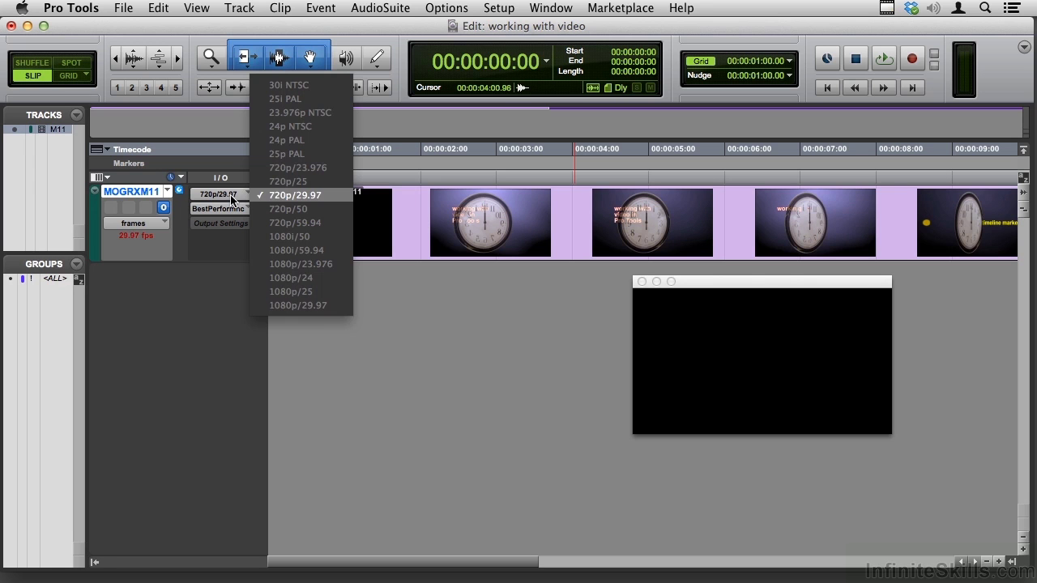
click(235, 198)
click(250, 211)
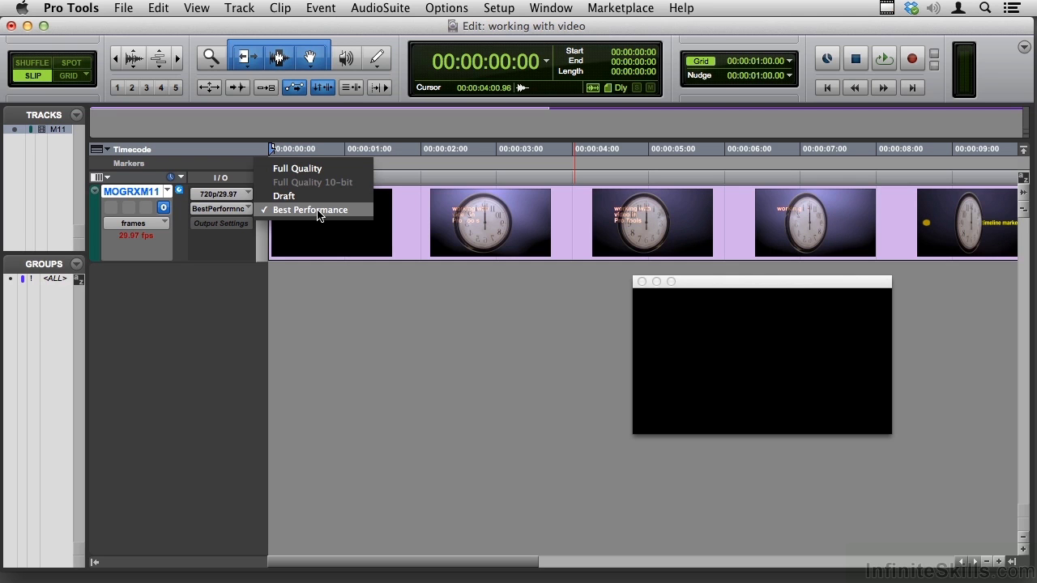
click(415, 303)
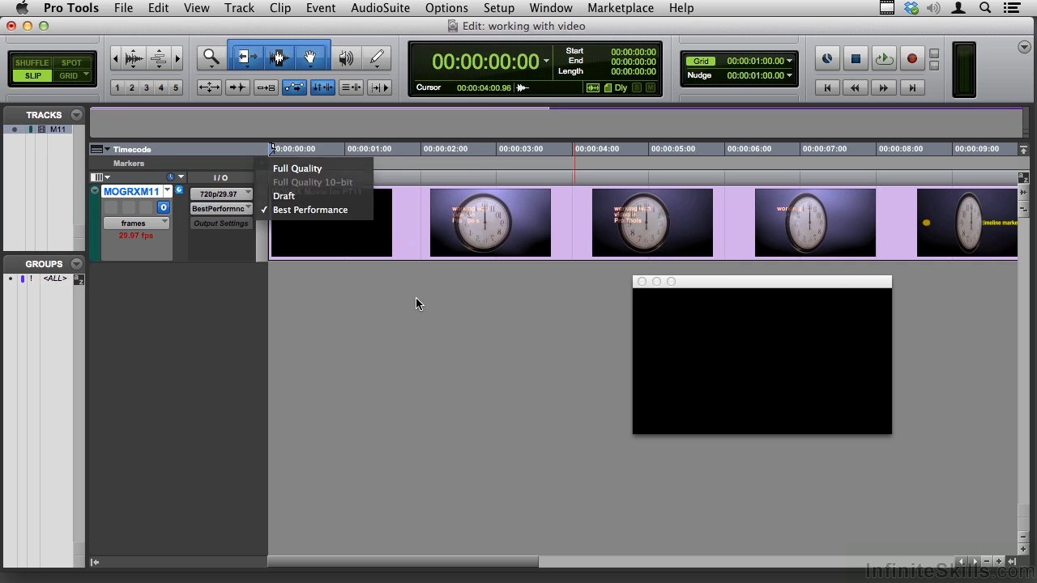
Step: View Operation preferences without changes, then open Playback Engine with Video Engine enabled
click(498, 8)
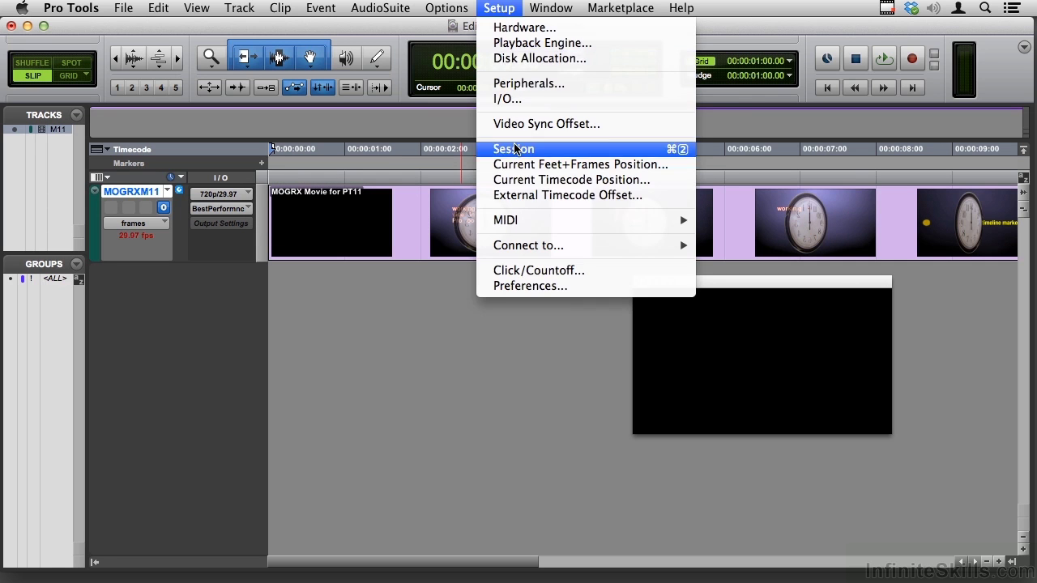
click(519, 289)
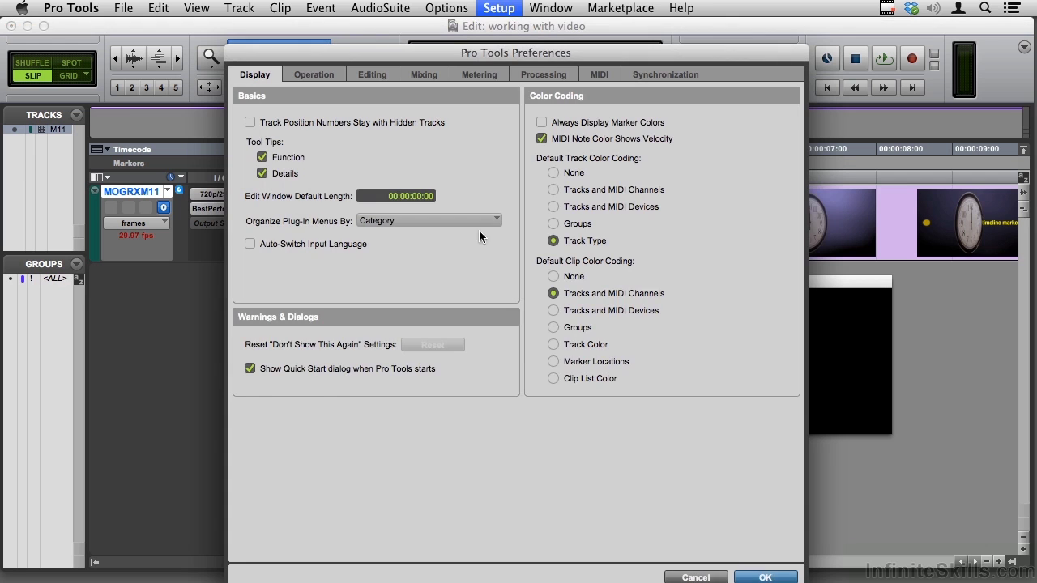
click(312, 74)
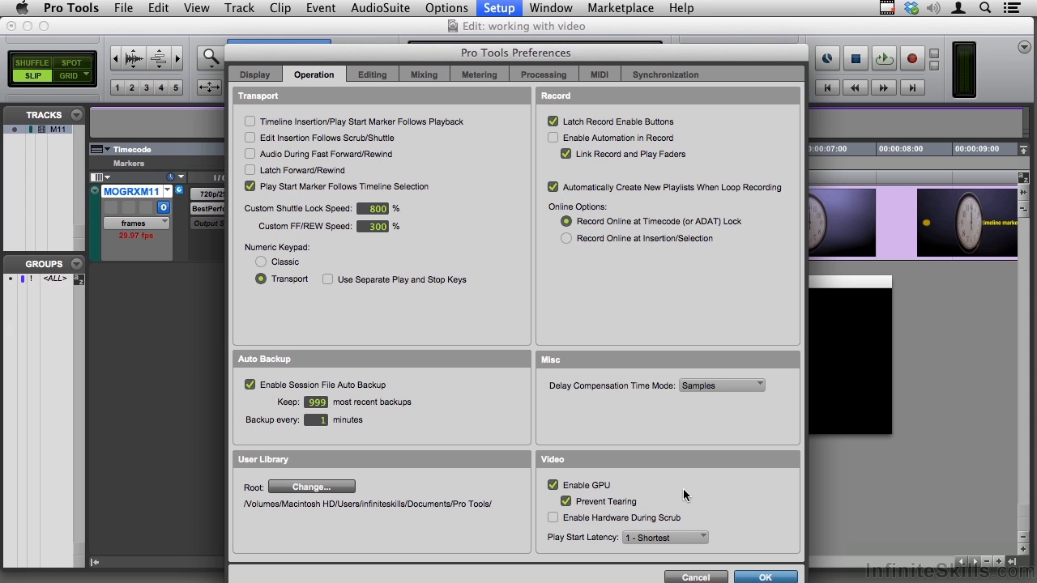
click(696, 577)
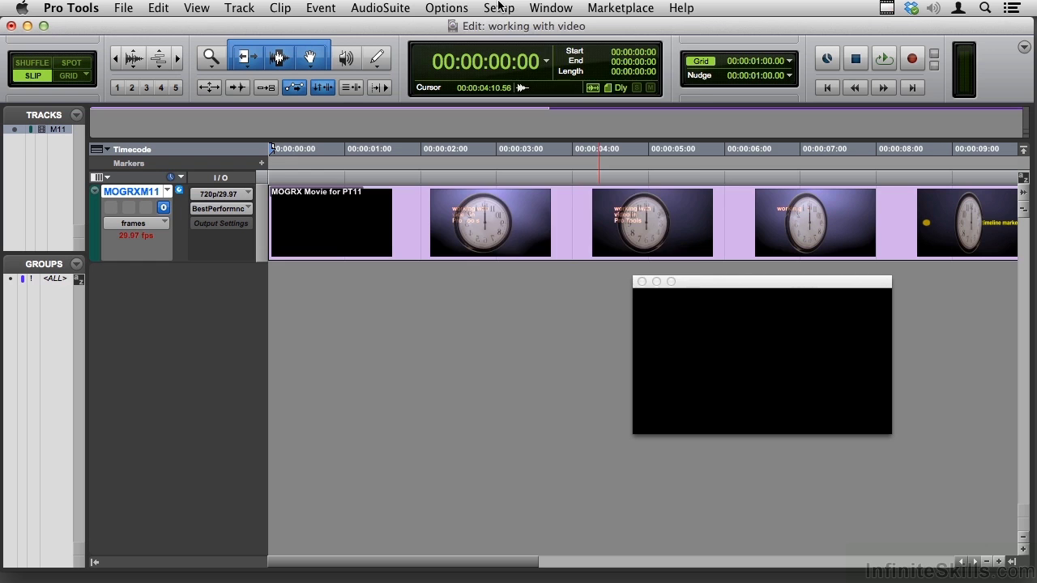
click(499, 8)
click(522, 43)
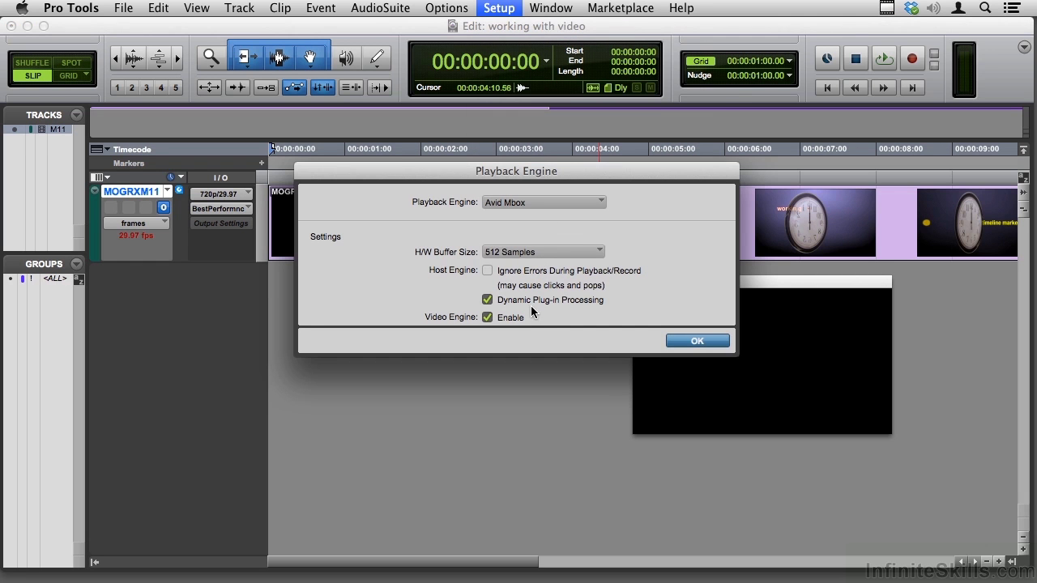